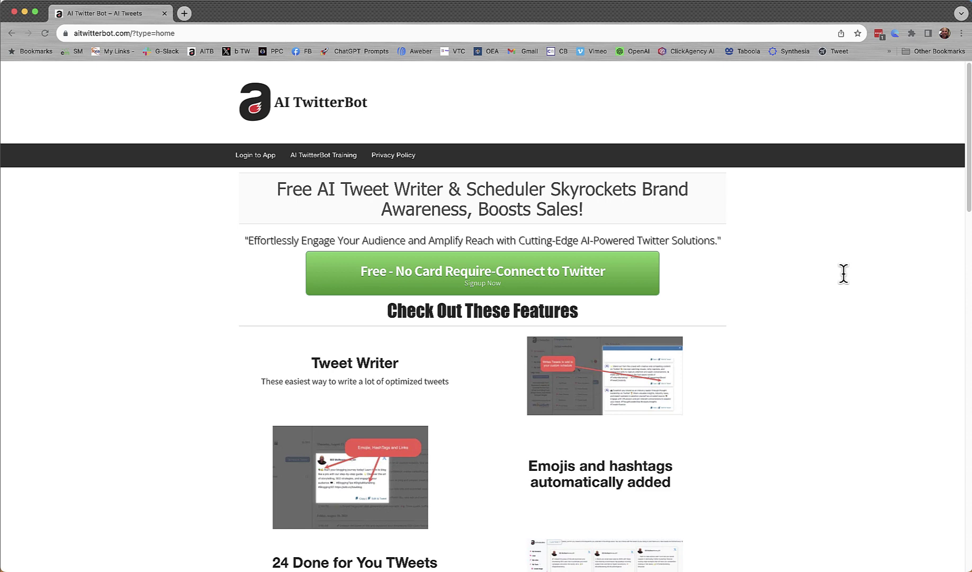
Connect the Twitter account to AI TwitterBot using the free option and authorize the app.
click(427, 289)
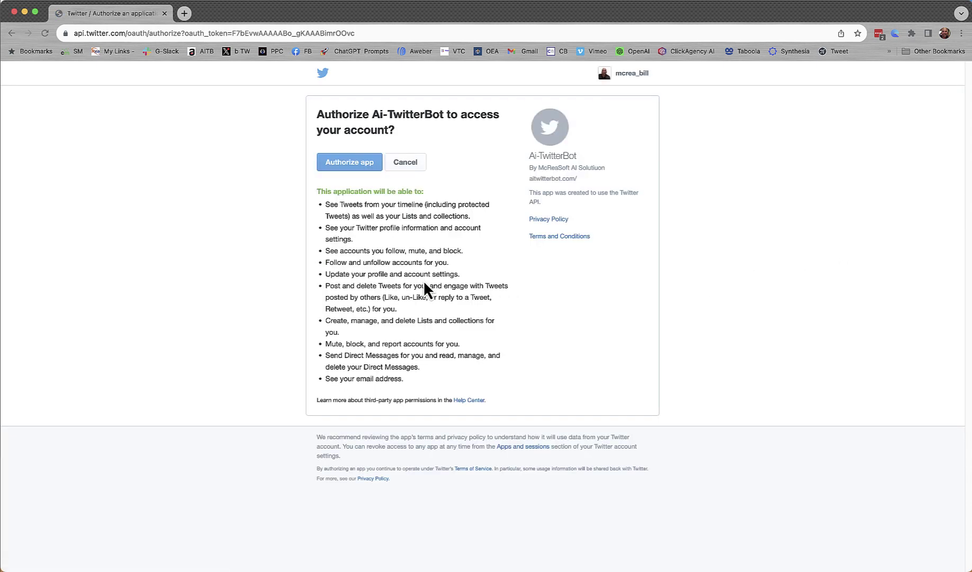
click(350, 168)
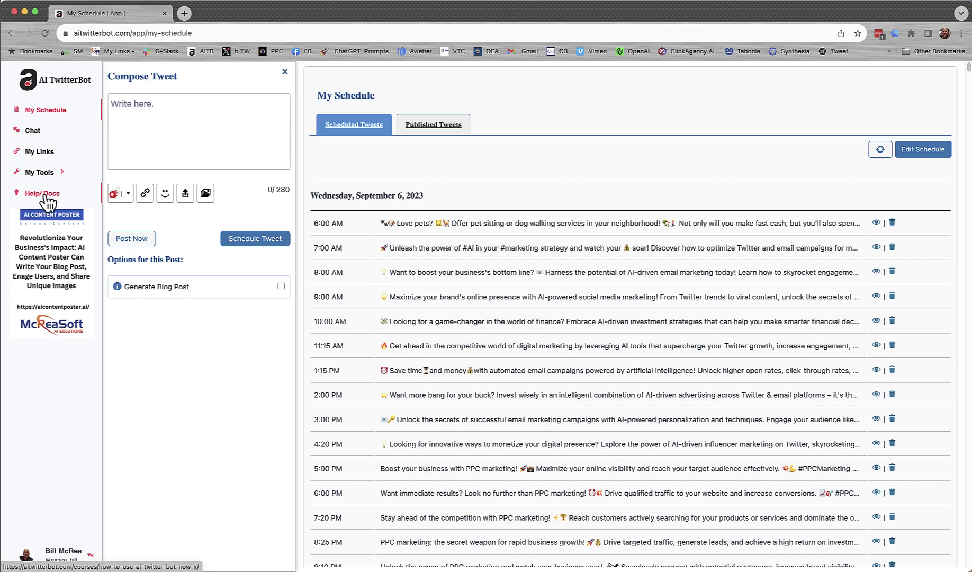
scroll(551, 278, down, 10)
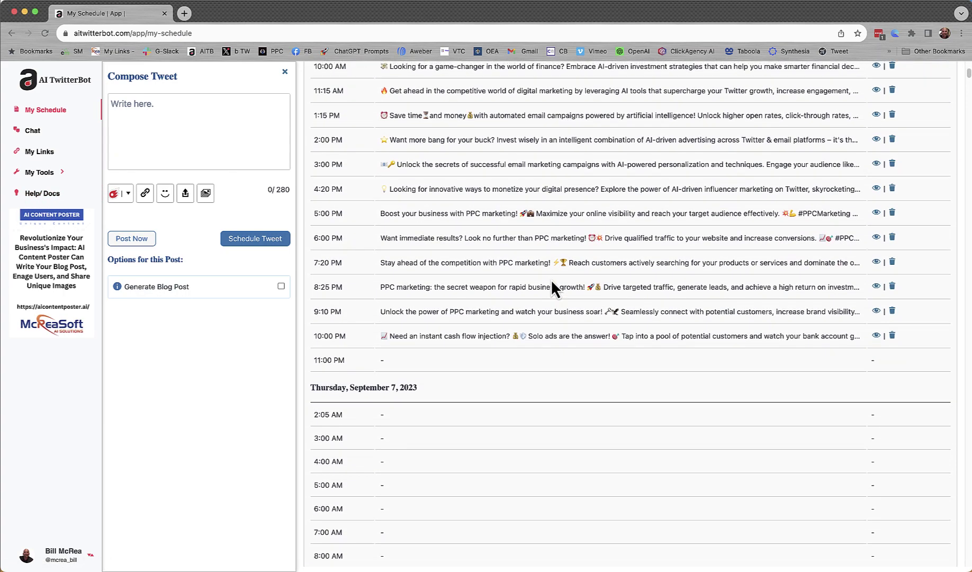
scroll(551, 278, up, 10)
scroll(550, 278, down, 8)
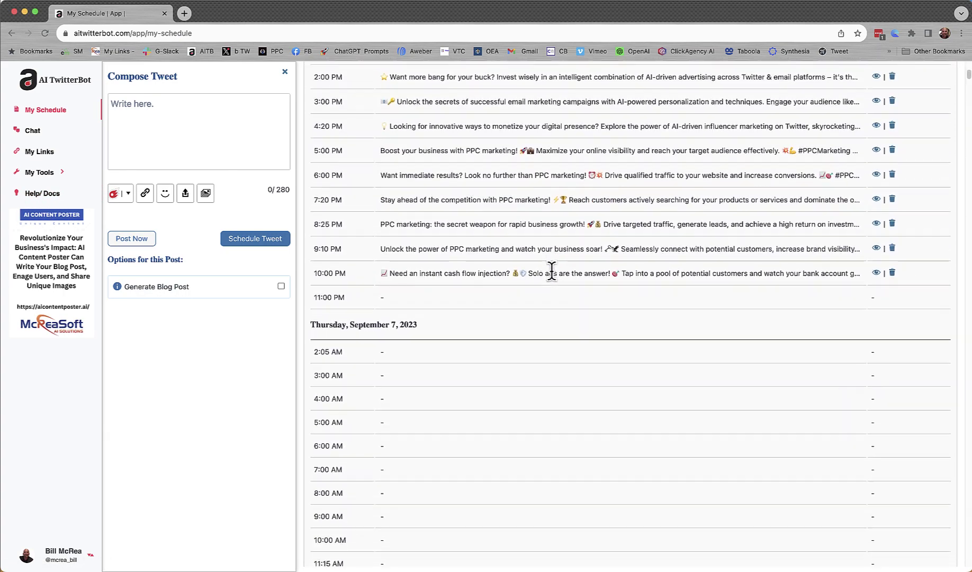
scroll(551, 238, up, 5)
scroll(551, 212, down, 3)
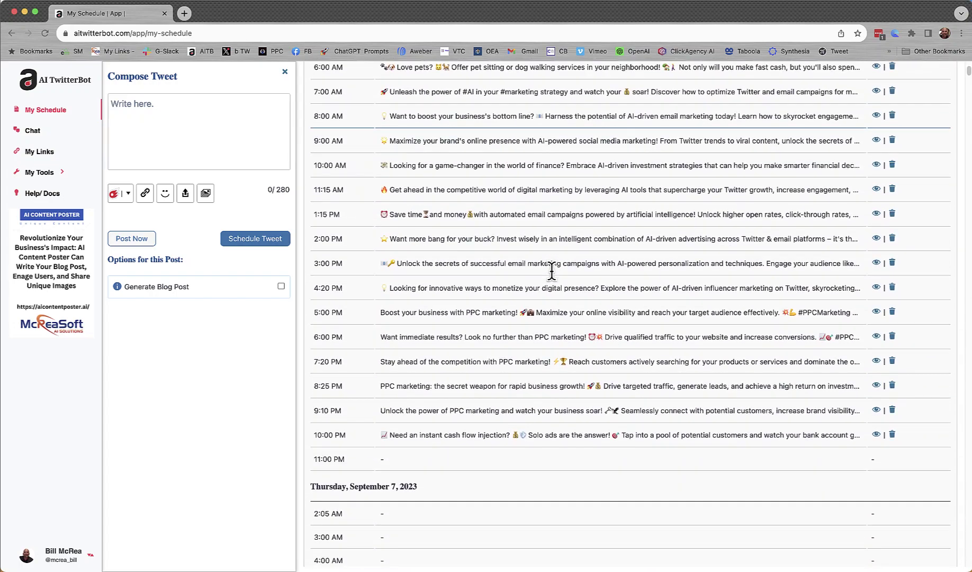
scroll(403, 265, up, 3)
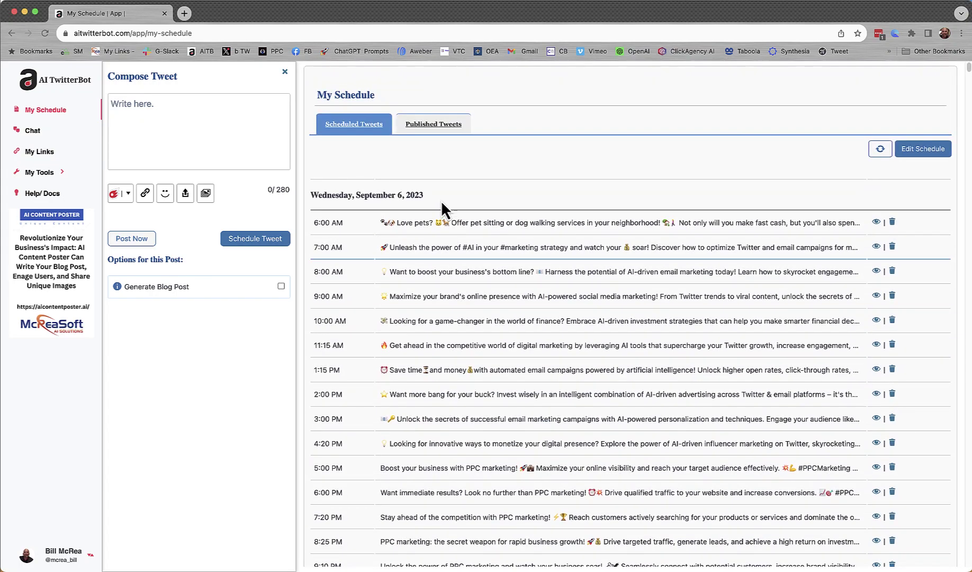
click(446, 136)
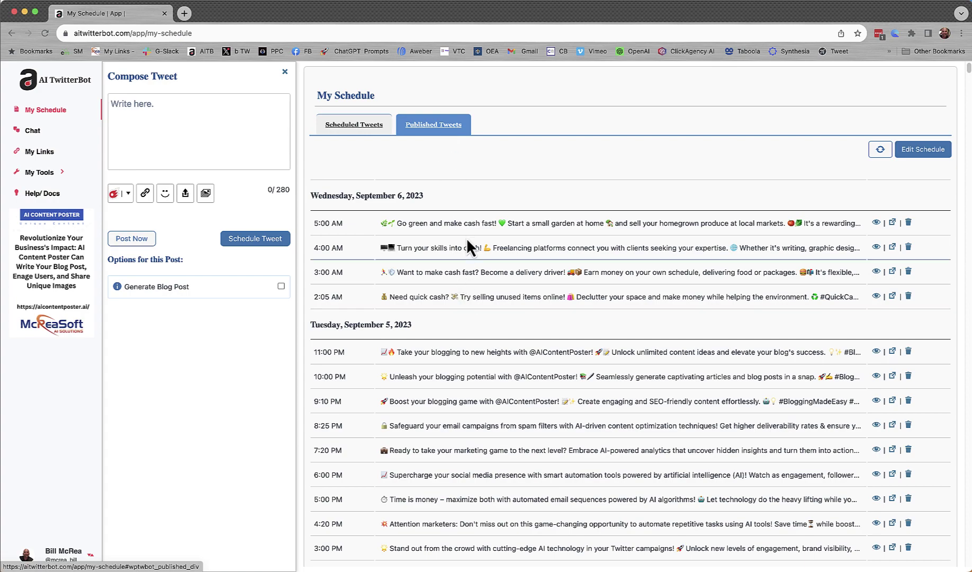
scroll(467, 244, down, 2)
scroll(467, 237, down, 5)
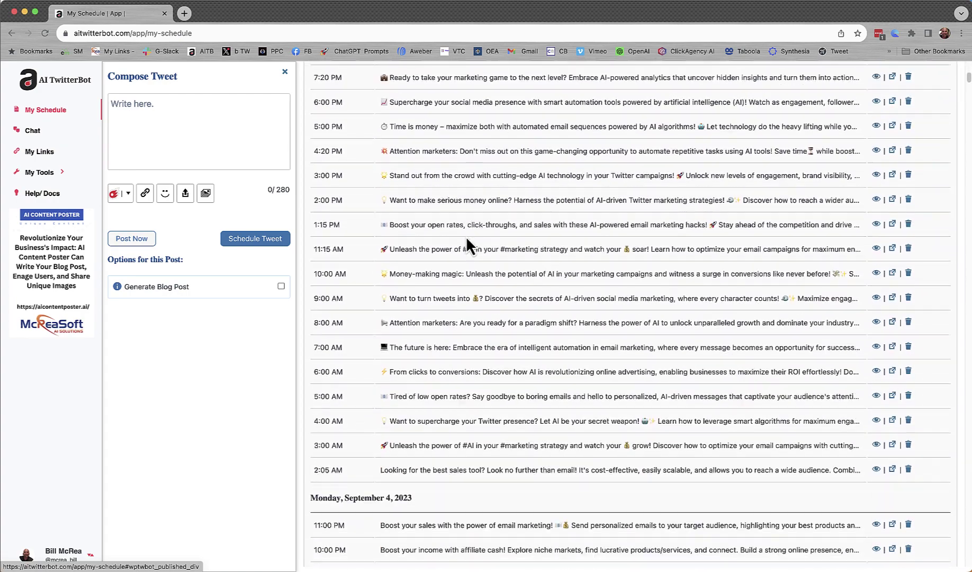
scroll(467, 236, up, 7)
click(350, 126)
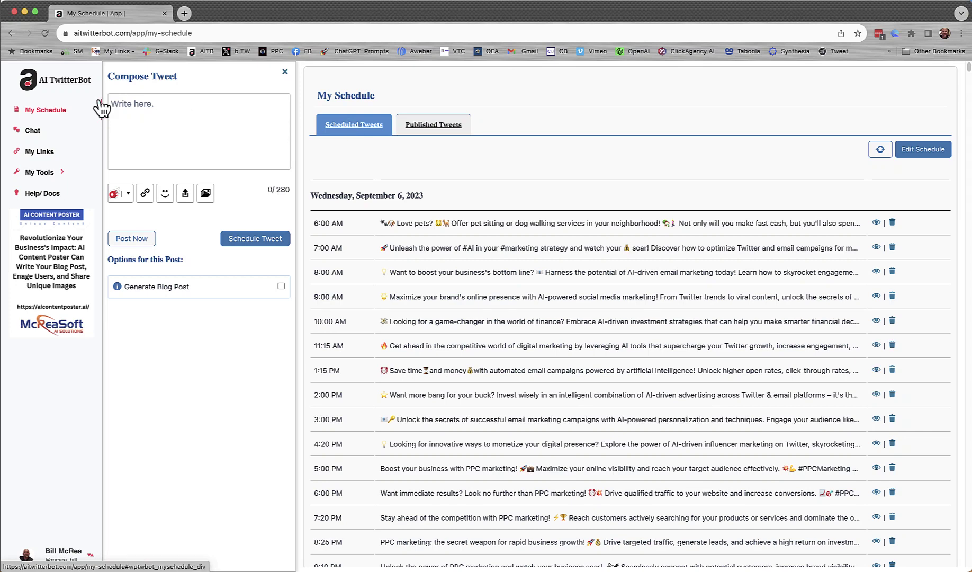
click(181, 104)
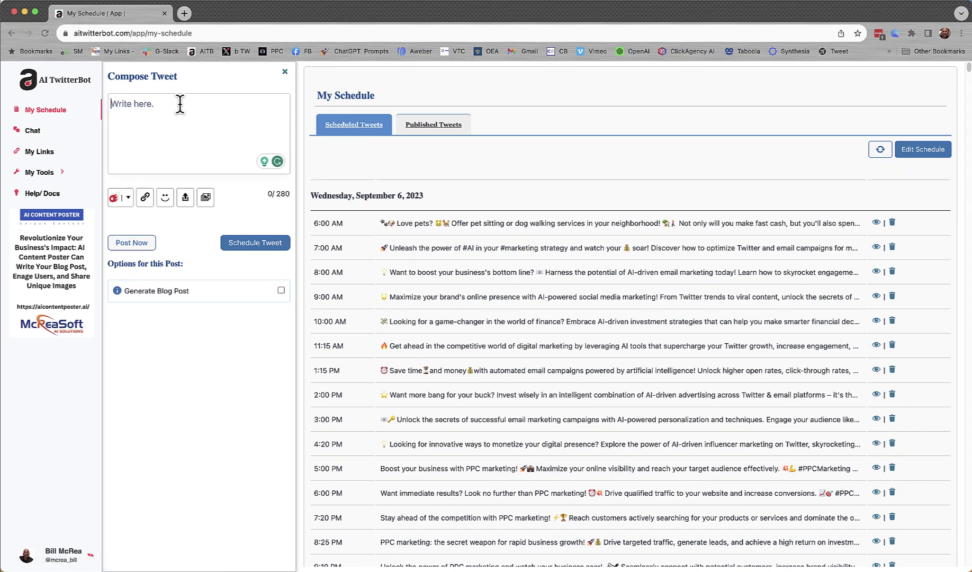
click(129, 198)
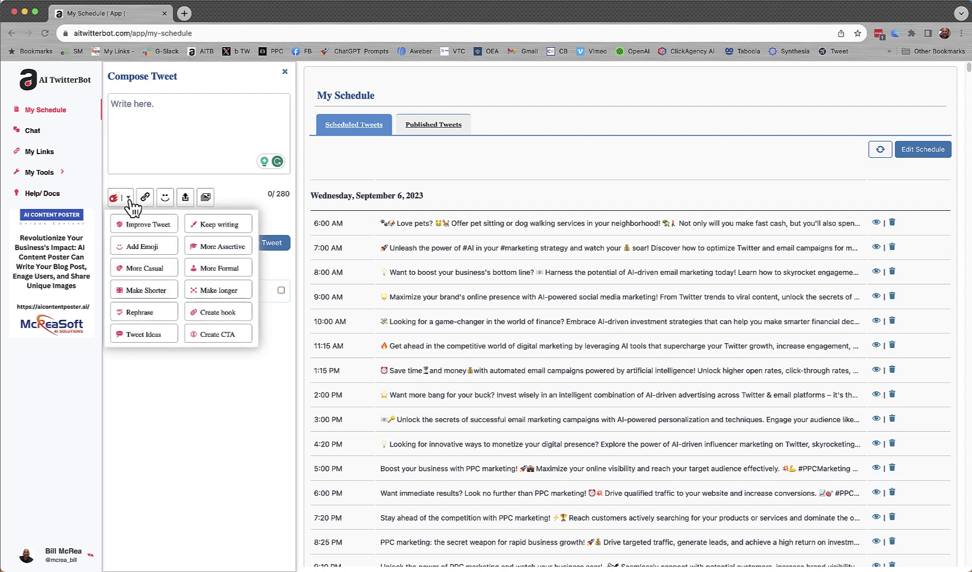
click(146, 120)
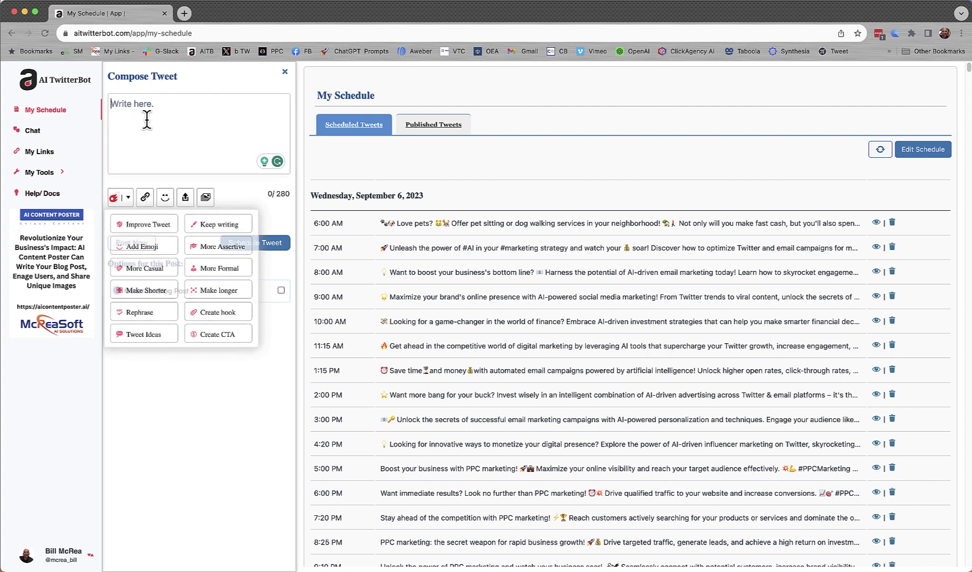
click(145, 197)
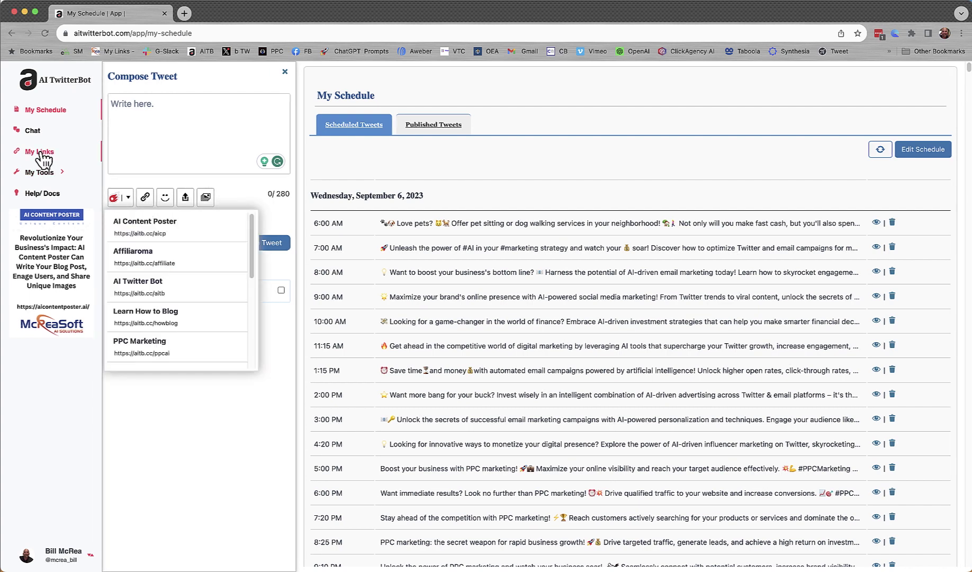
scroll(134, 286, down, 3)
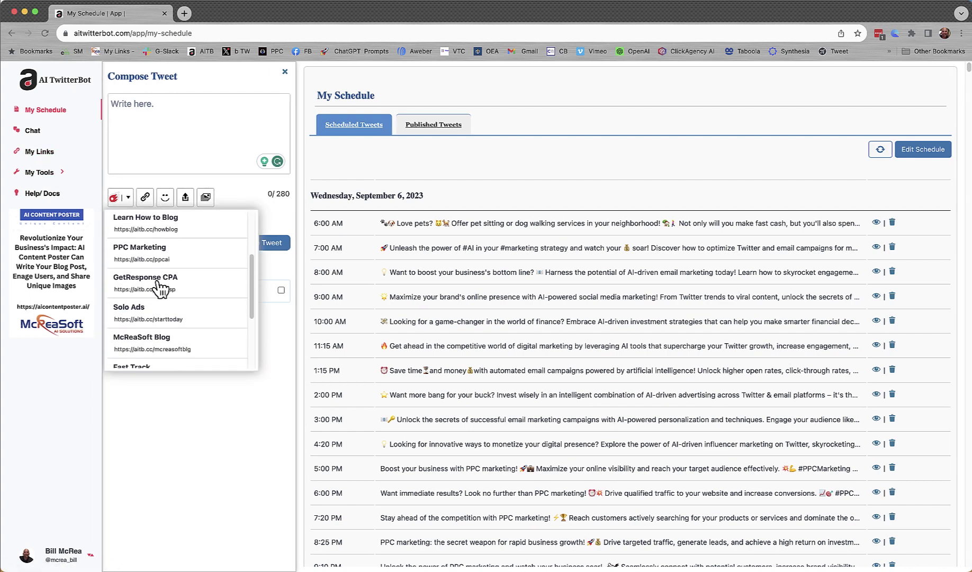
scroll(159, 289, down, 1)
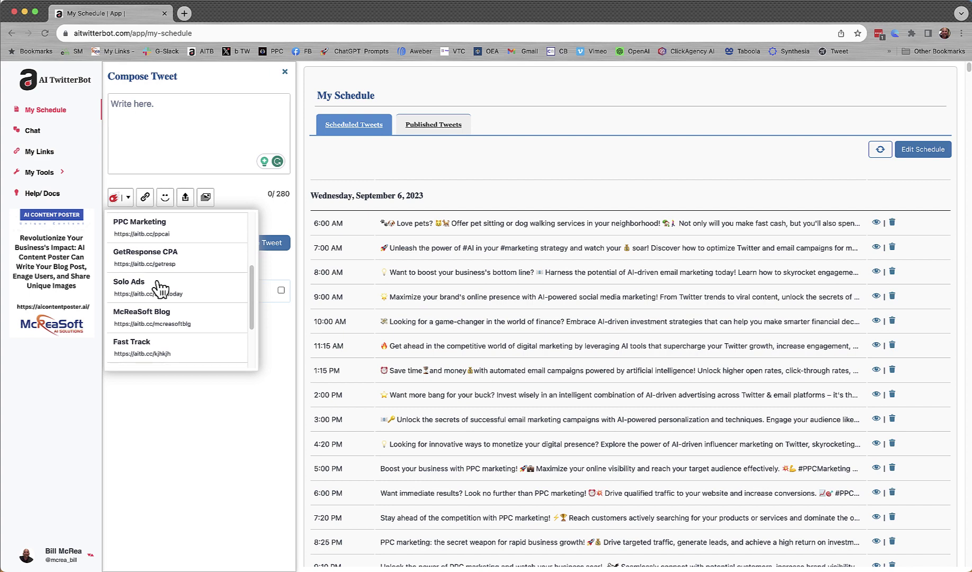
scroll(159, 339, up, 1)
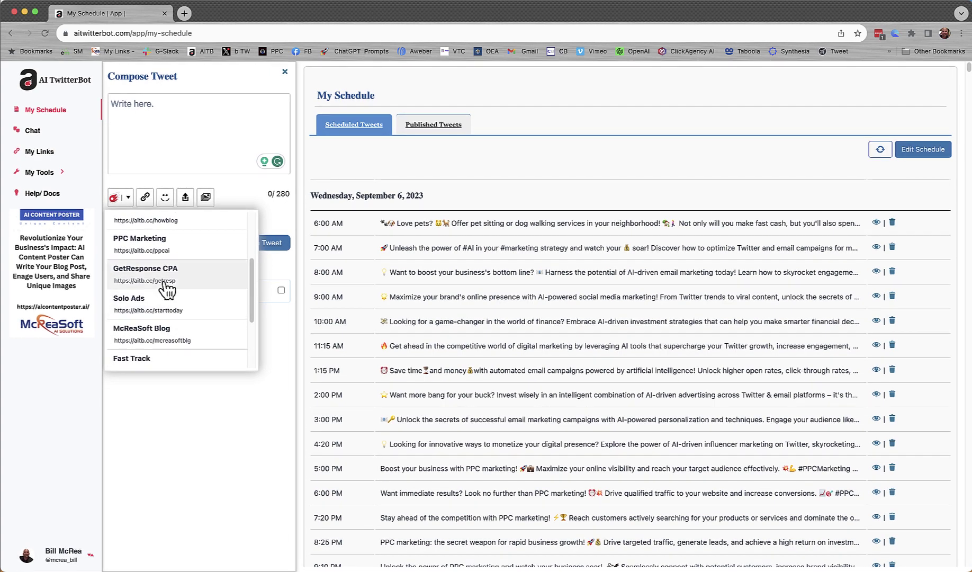
click(182, 278)
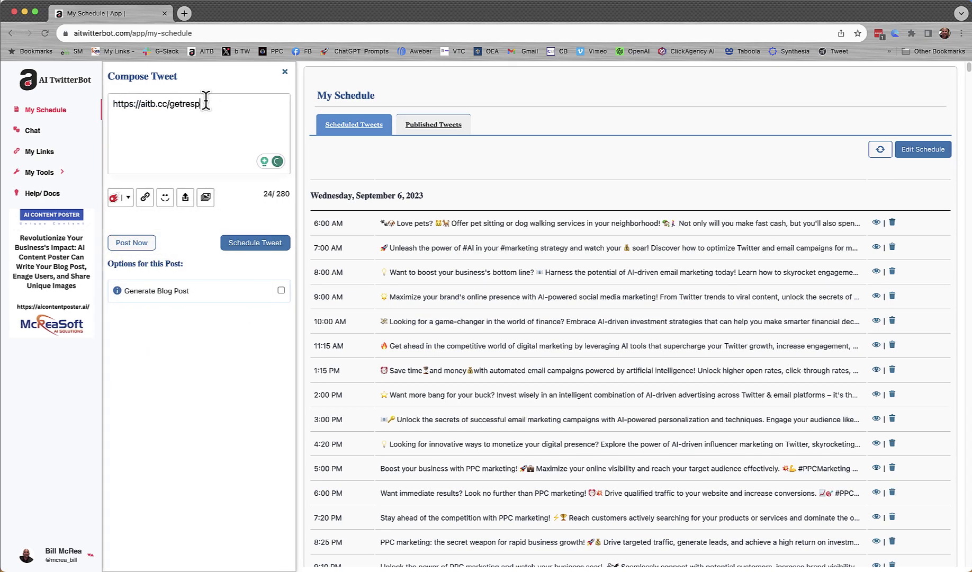
drag(202, 105, 96, 113)
key(BackSpace)
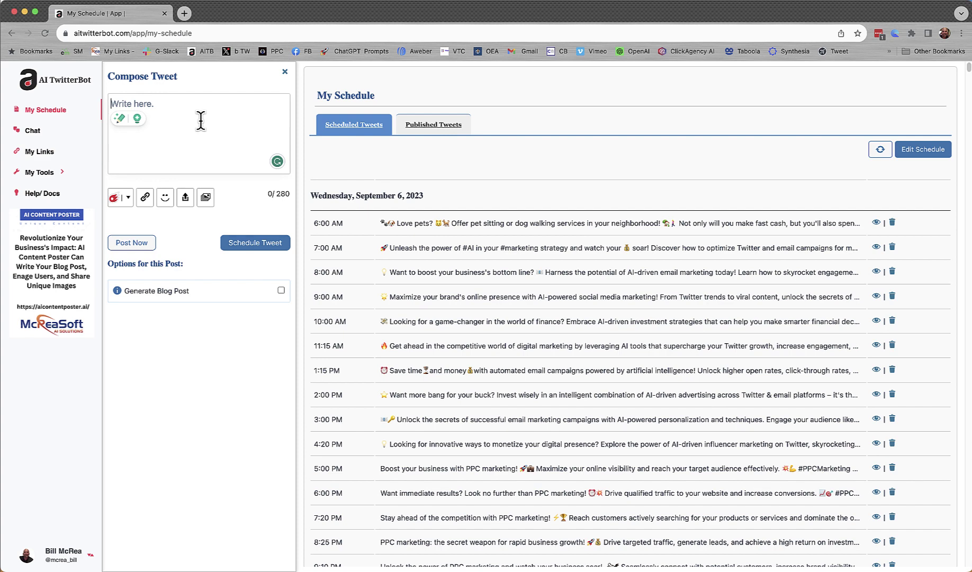
Draft the tweet 'Autoresponders are valuable' and request Tweet Ideas from the AI assistant.
text(AU)
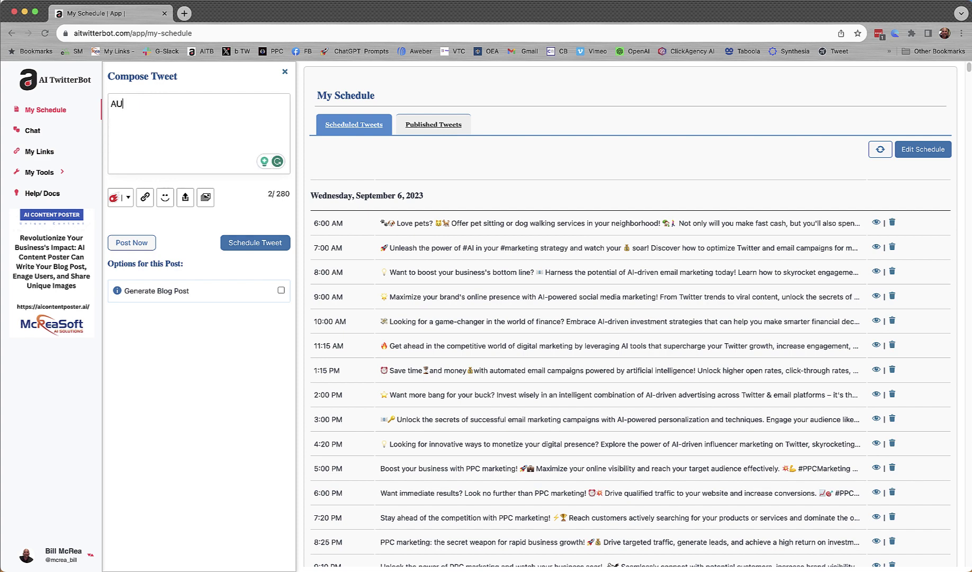
key(BackSpace)
key(BackSpace)
text(Autoresponders are valuable)
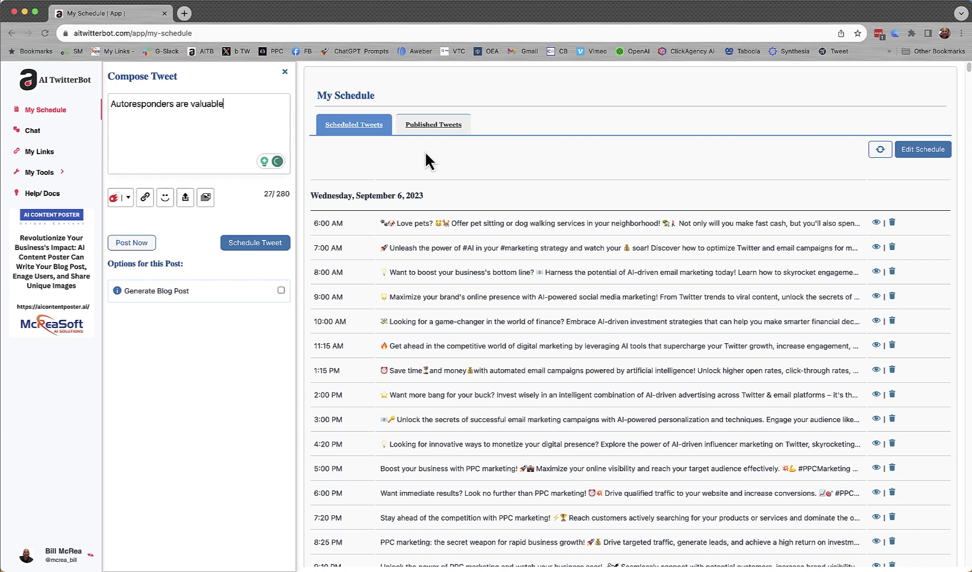
click(127, 199)
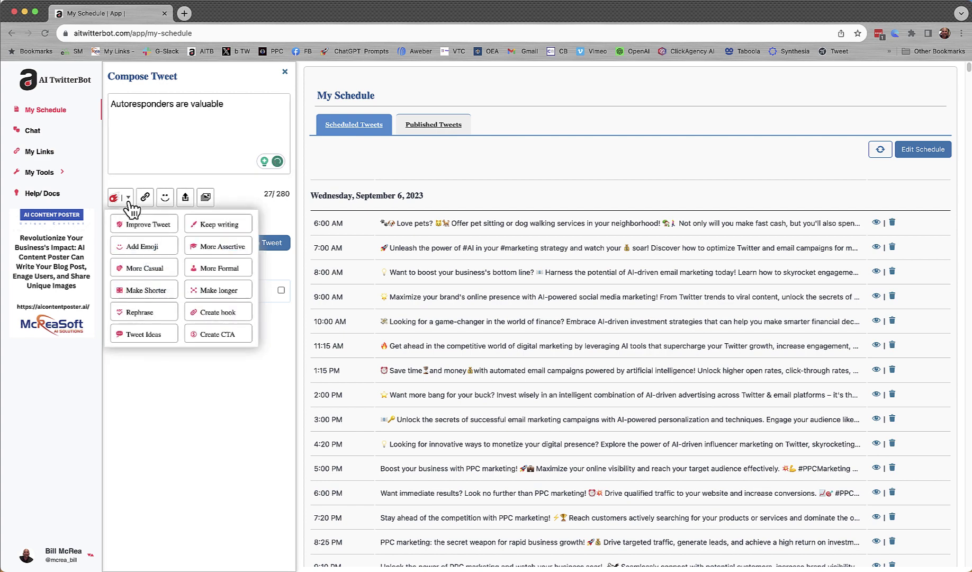
click(140, 337)
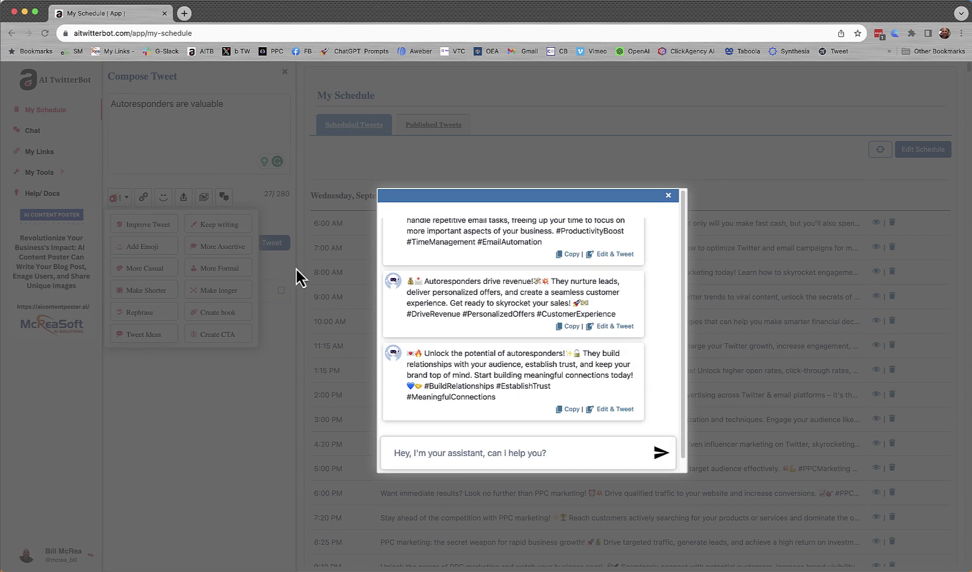
Load the assistant's first suggestion, the 'game-changer for businesses' autoresponder tweet, into the draft.
scroll(537, 300, up, 5)
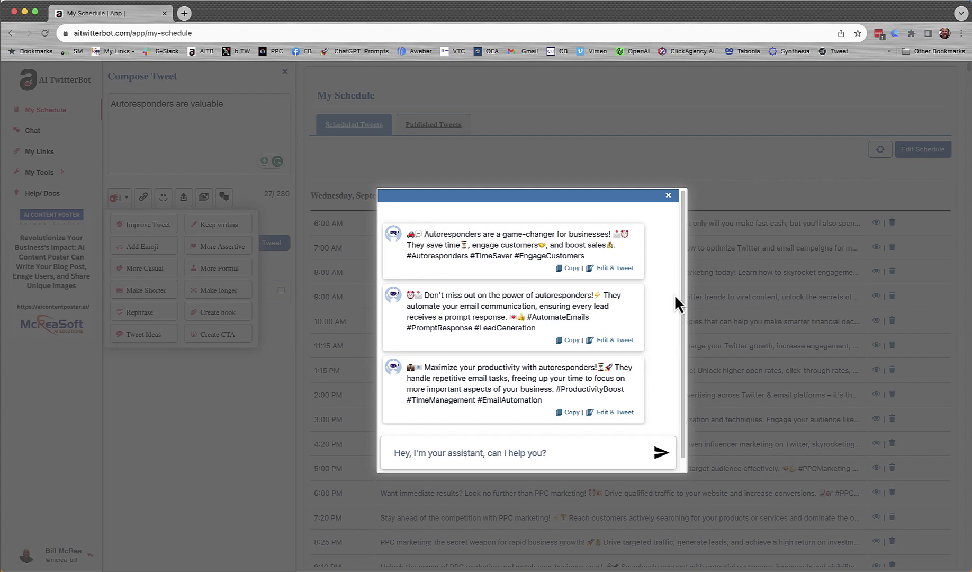
click(618, 270)
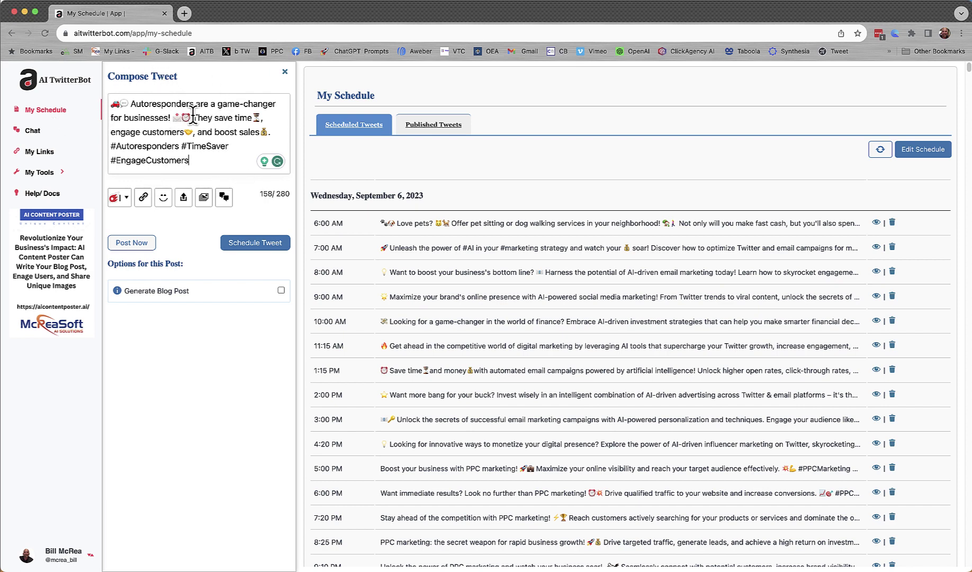
Delete the envelope and alarm emoji before 'They' and add blank lines after #EngageCustomers.
drag(194, 115, 173, 115)
key(BackSpace)
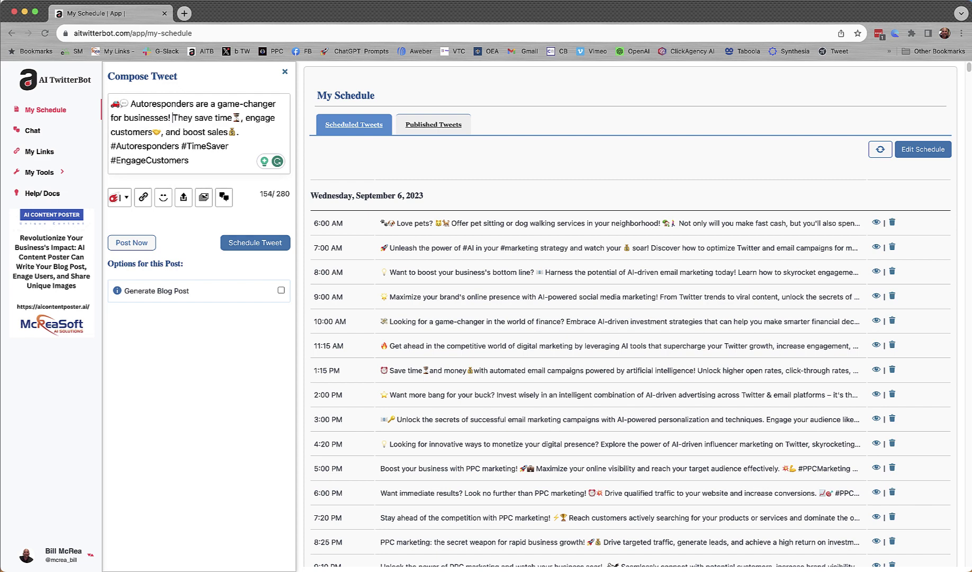
click(210, 164)
key(Return)
key(Return)
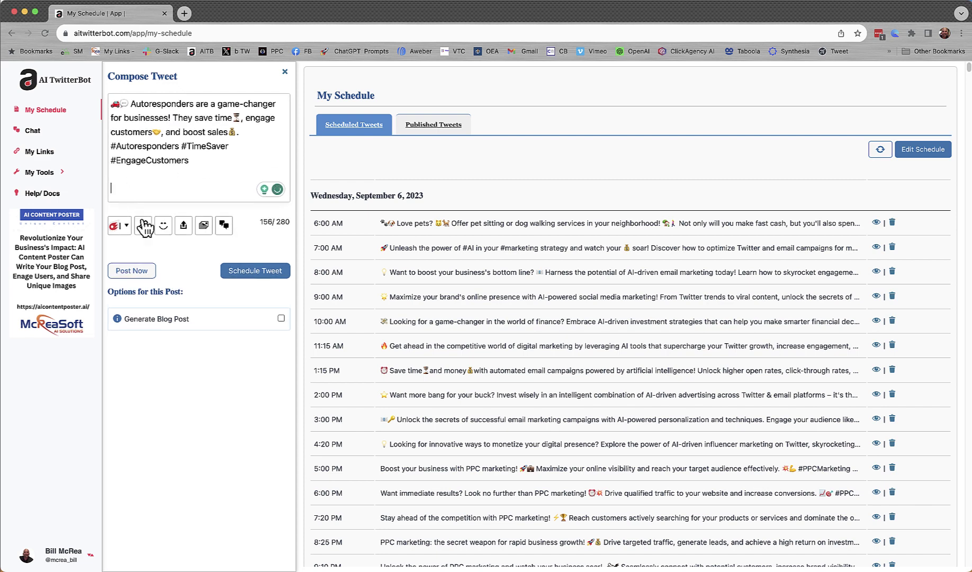
Insert the saved GetResponse CPA link into the tweet with blank lines below it.
click(143, 226)
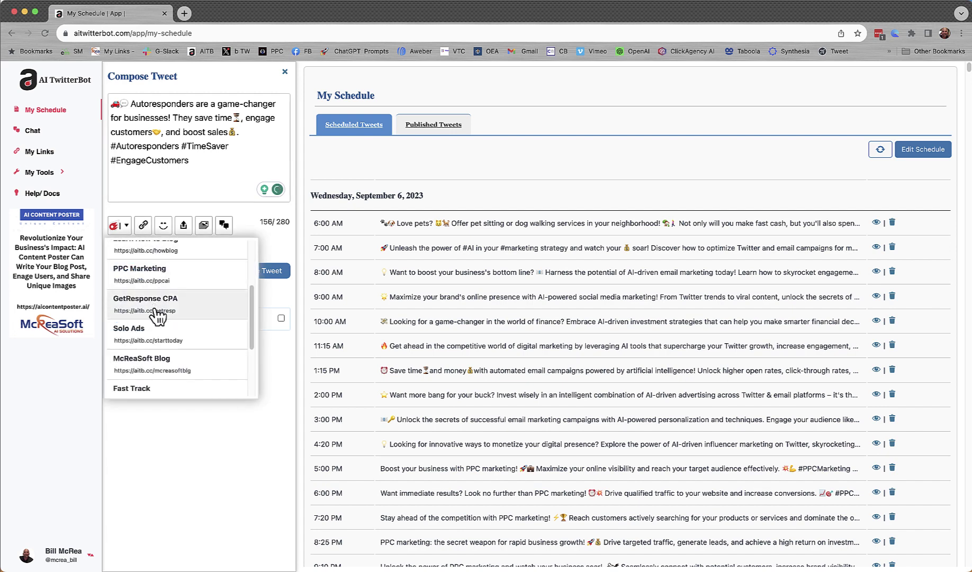
click(158, 313)
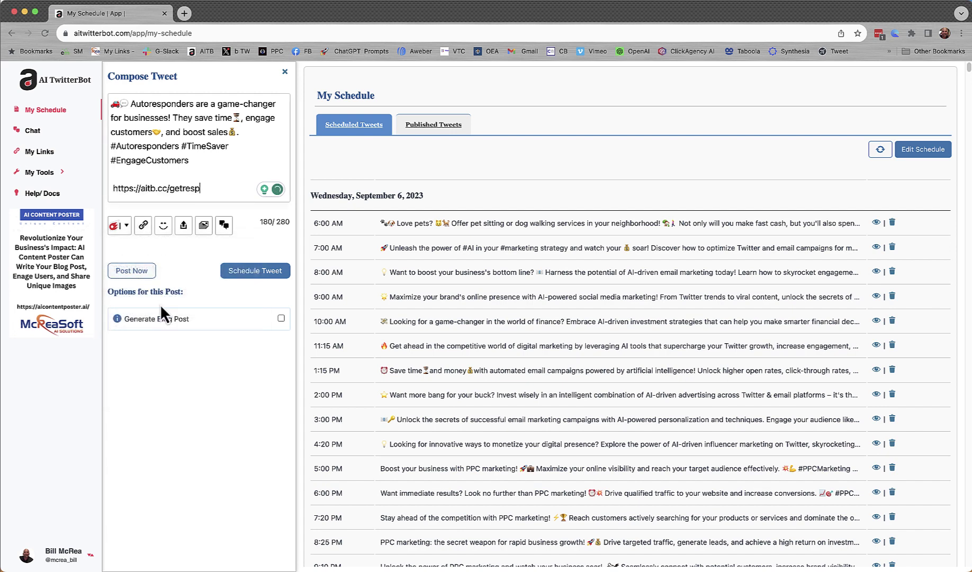
click(267, 274)
click(239, 198)
key(Return)
key(Return)
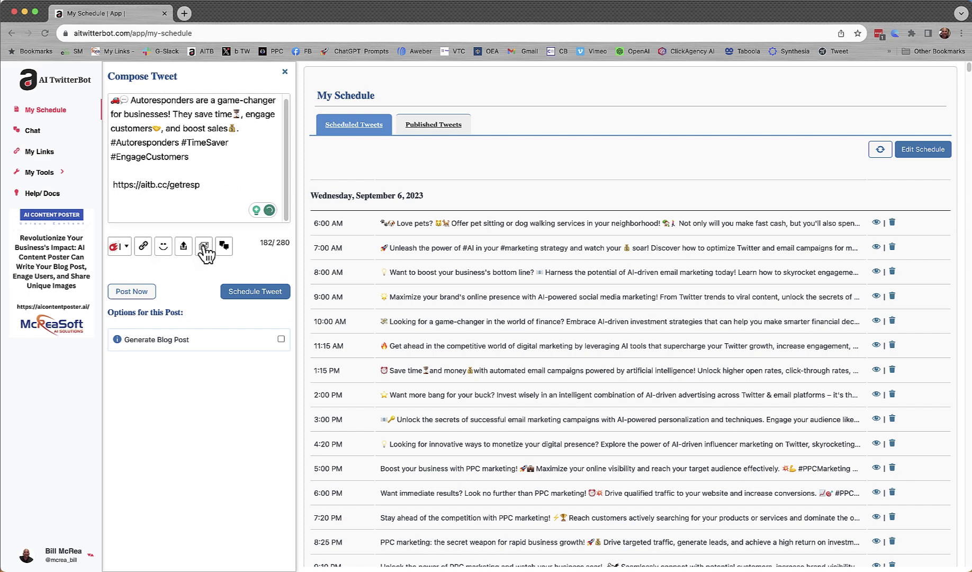
Attach the dog GIF from an 'email' GIF search and schedule the tweet.
click(204, 246)
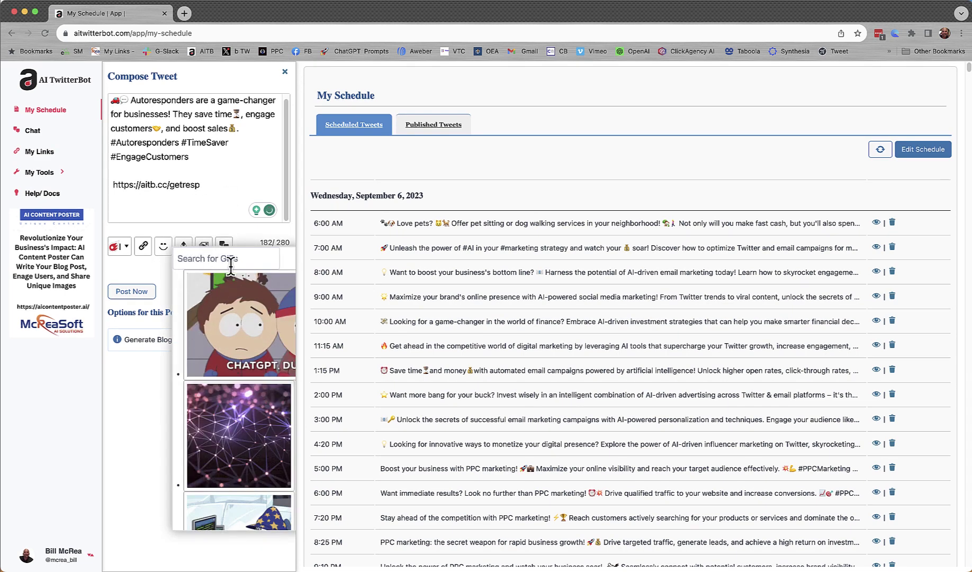
click(251, 259)
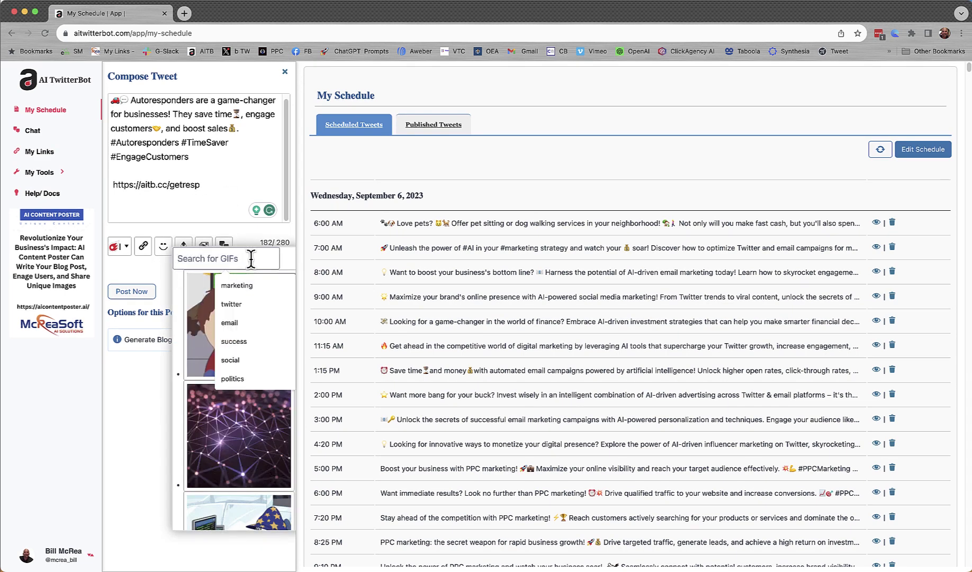
text(email)
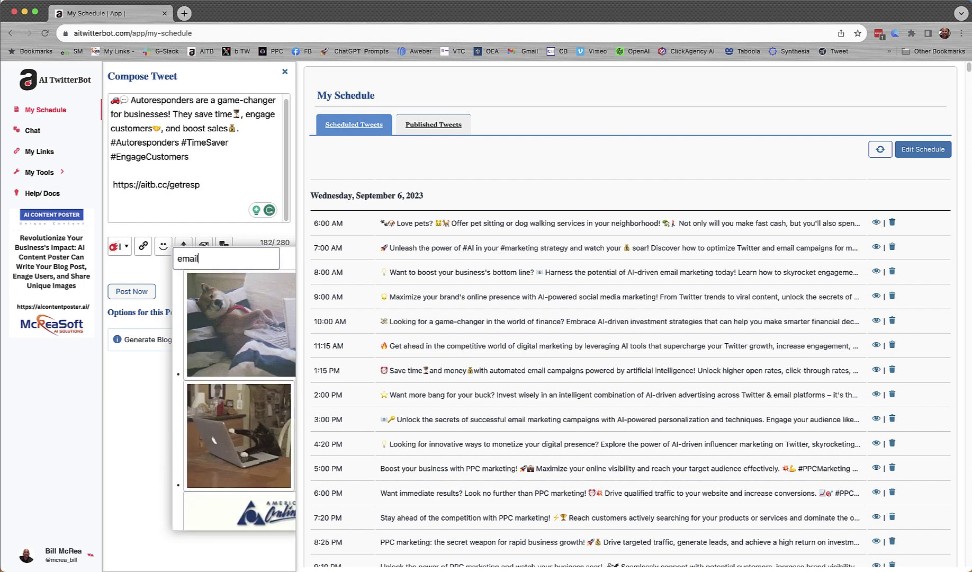
click(240, 357)
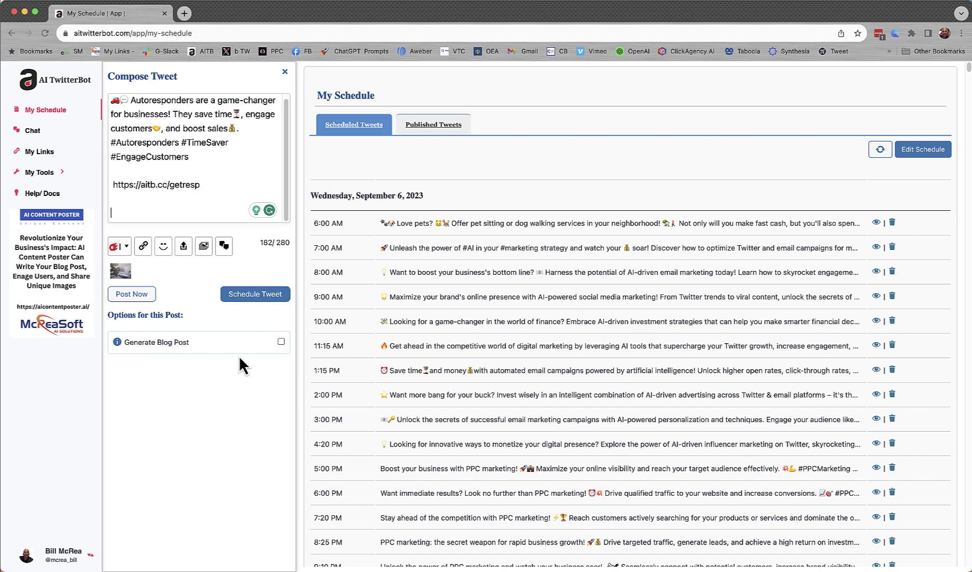
click(255, 293)
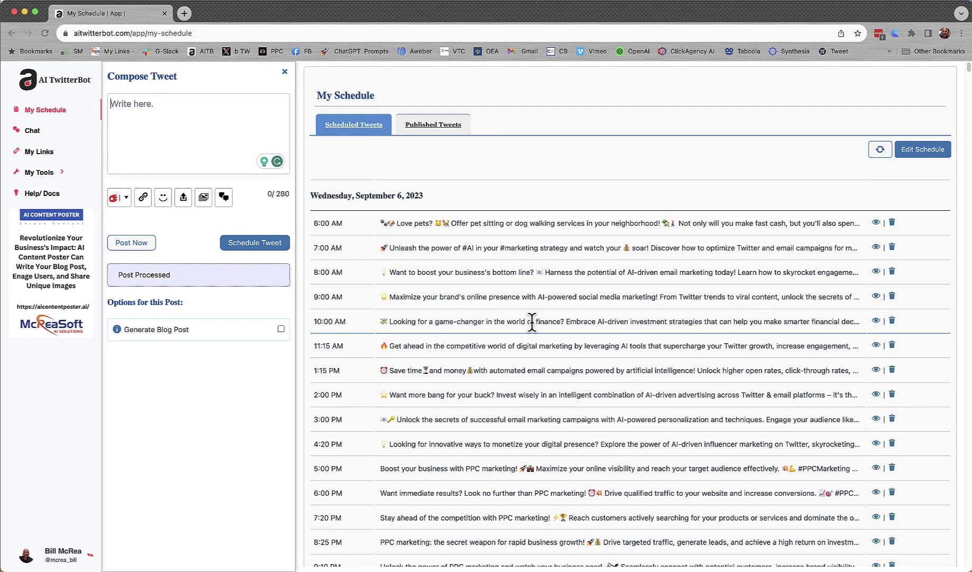
scroll(532, 322, down, 5)
scroll(533, 322, down, 1)
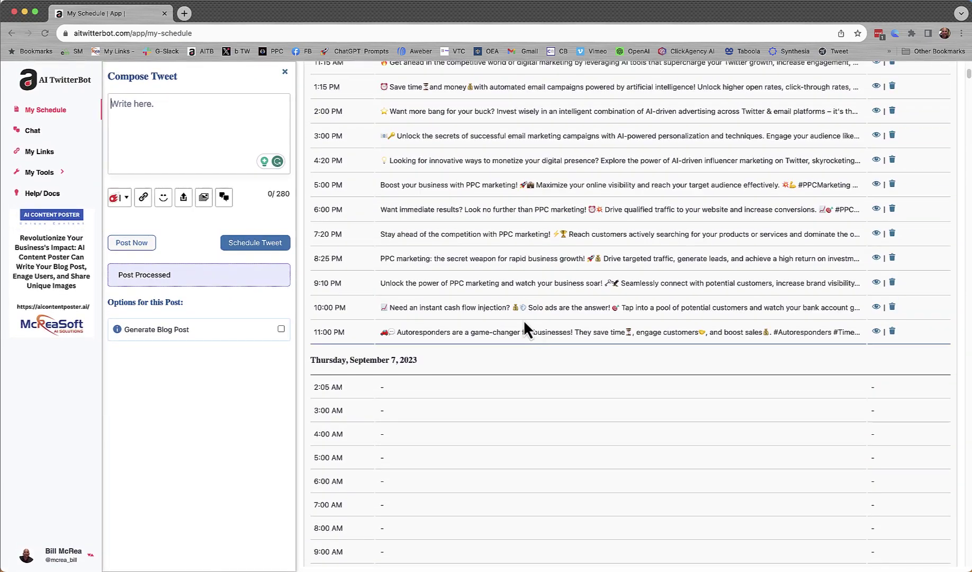
click(877, 329)
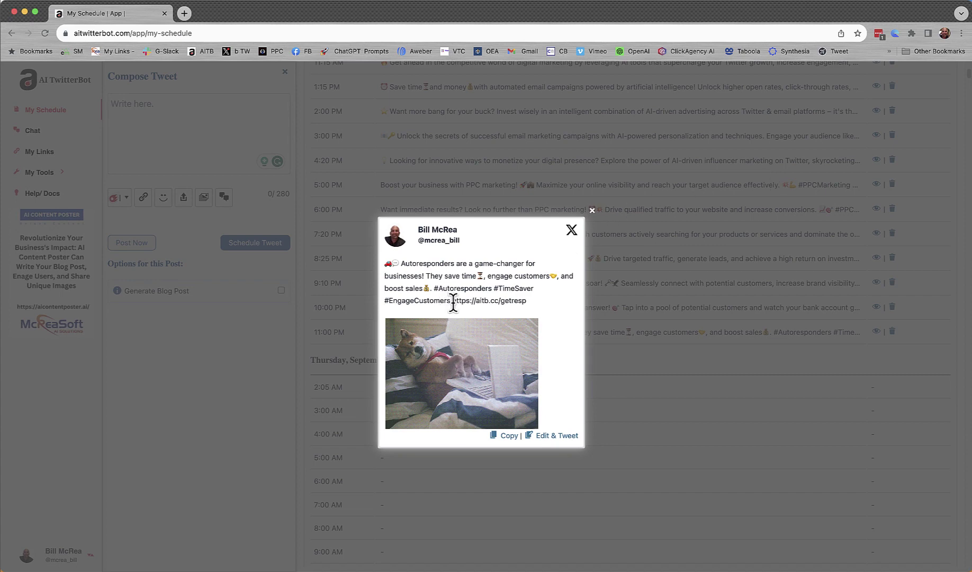
drag(450, 300, 535, 305)
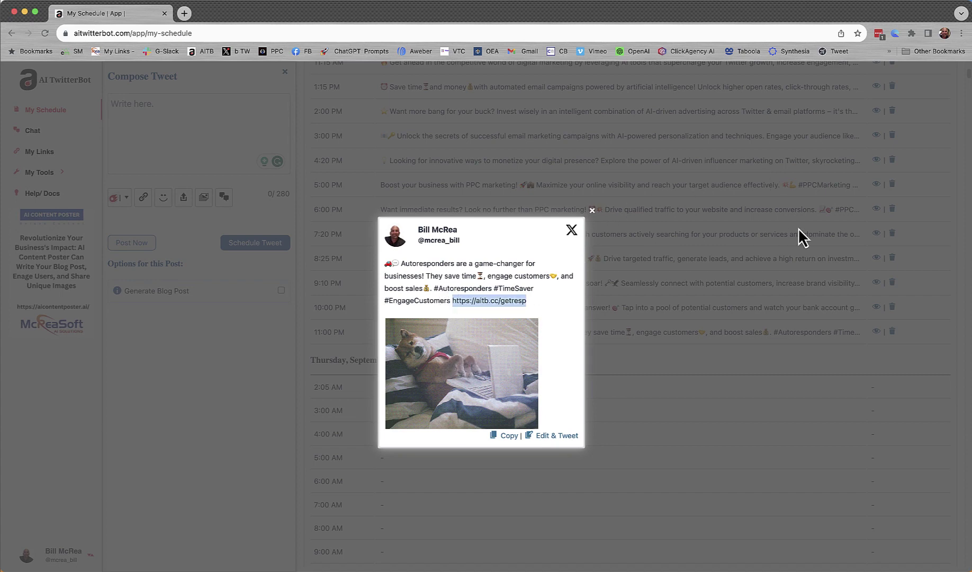
click(593, 210)
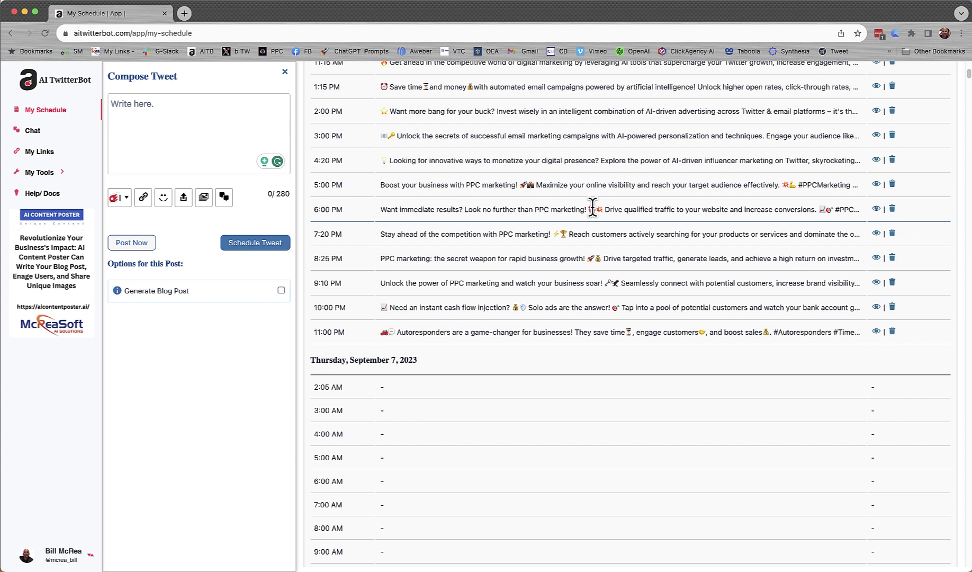
click(184, 197)
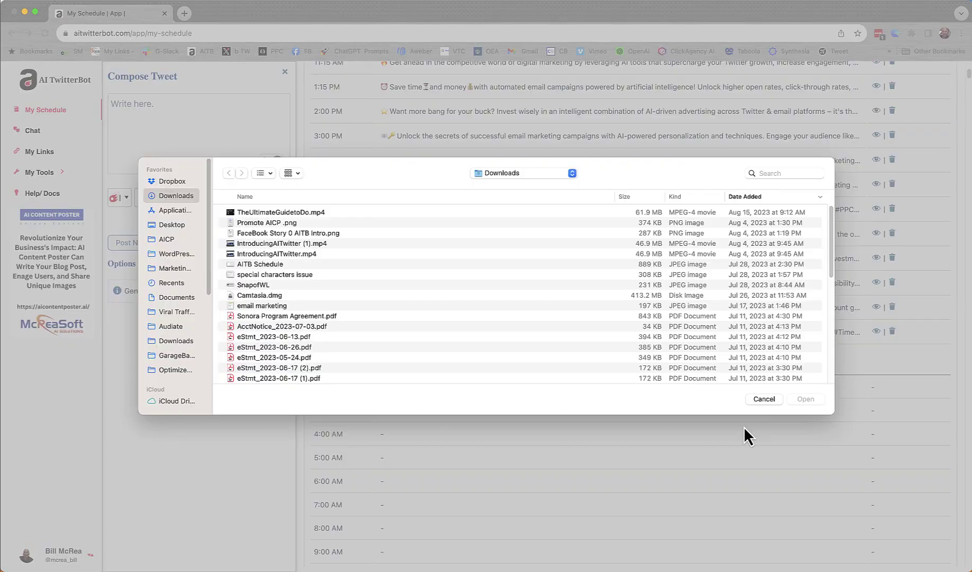
click(764, 400)
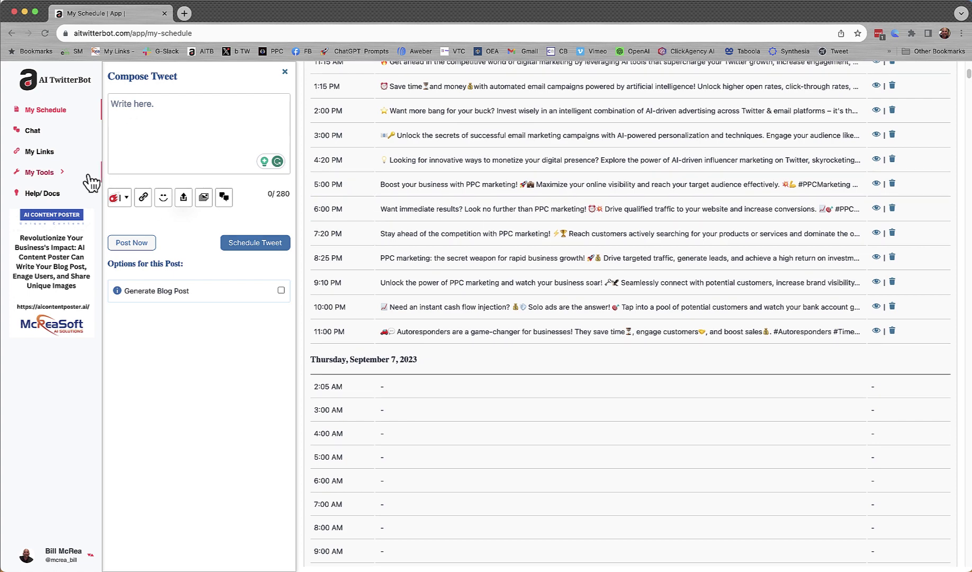
Load the assistant's second suggestion about autoresponders and add the GetResponse CPA link below it.
click(226, 196)
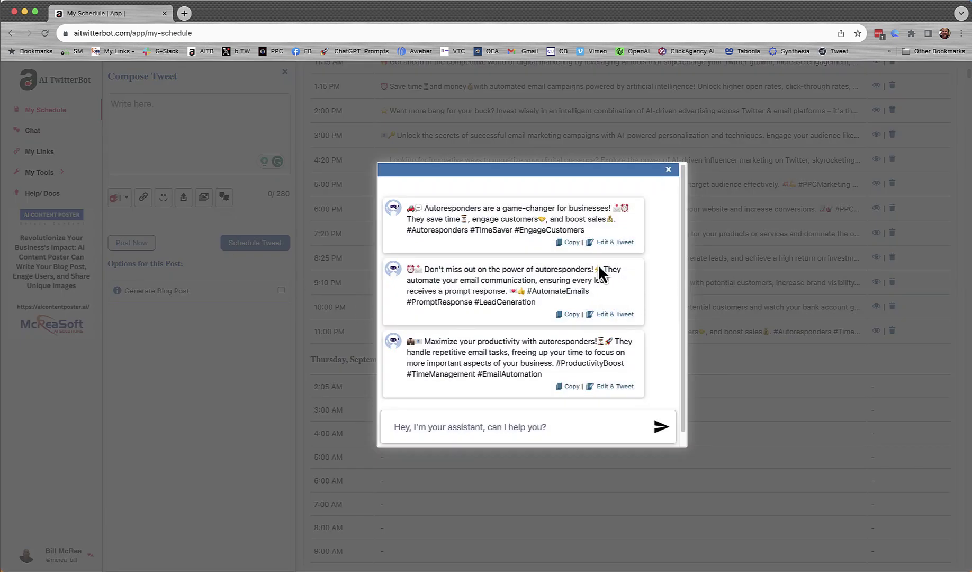
click(625, 315)
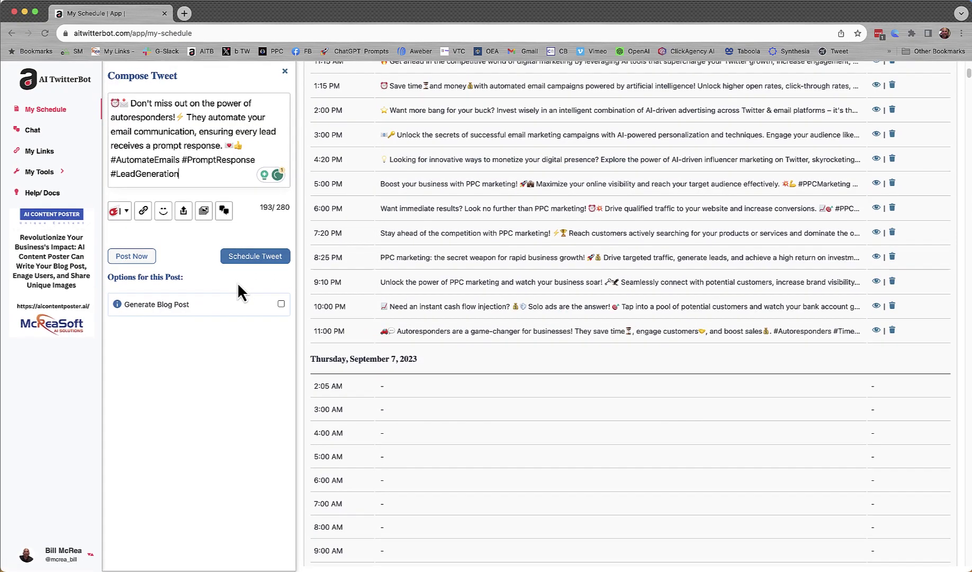
key(Return)
key(Return)
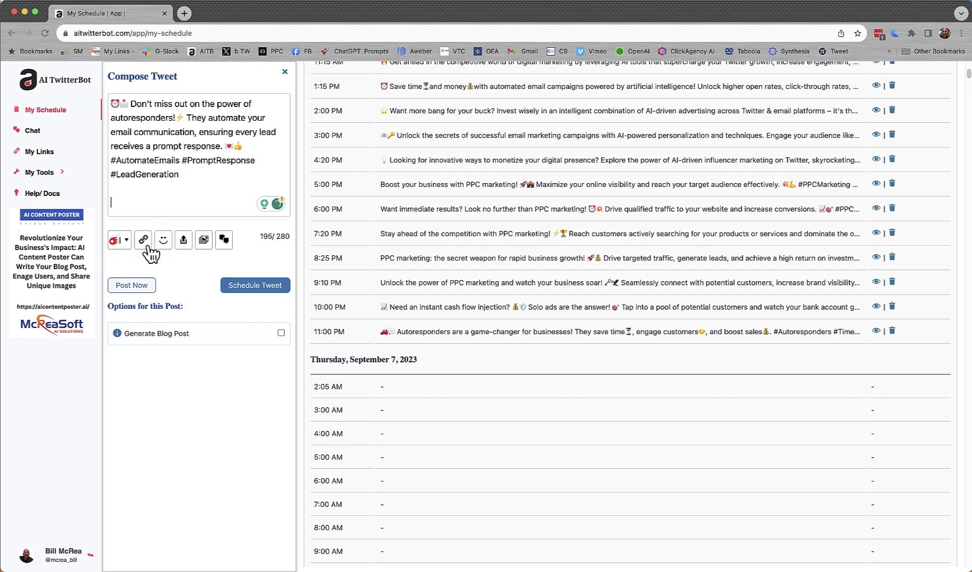
click(147, 245)
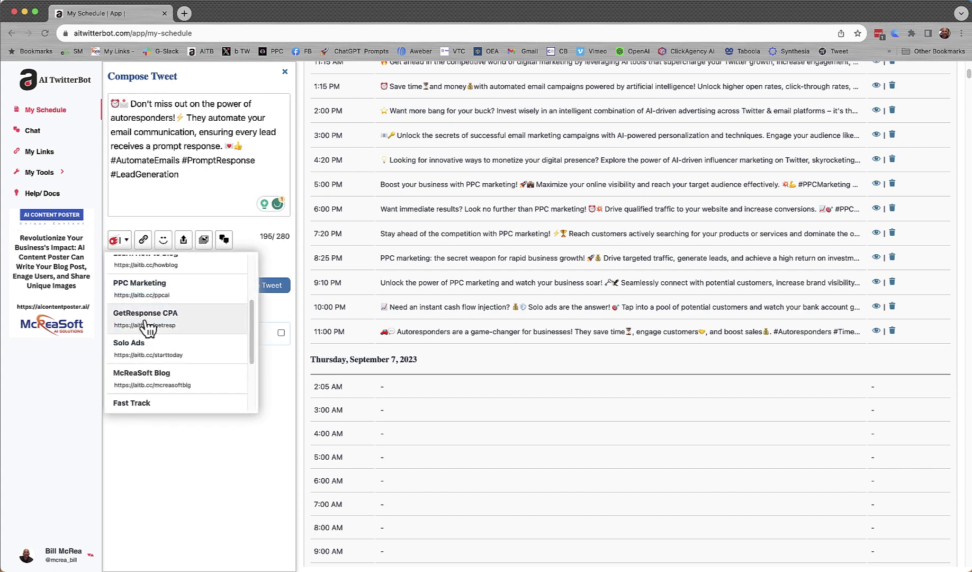
click(148, 327)
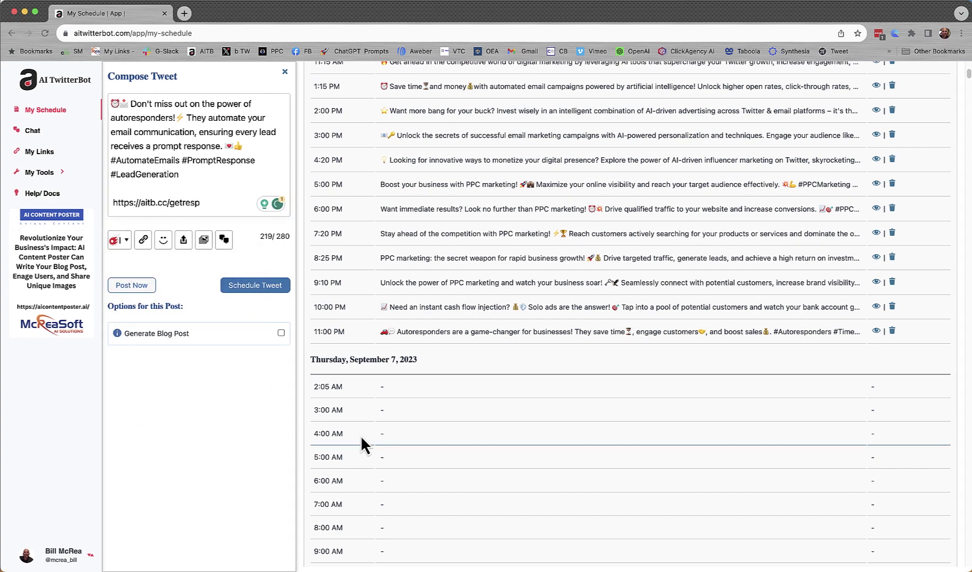
key(Return)
key(Return)
Attach the cat GIF from the email results and post the tweet immediately.
click(205, 246)
click(245, 440)
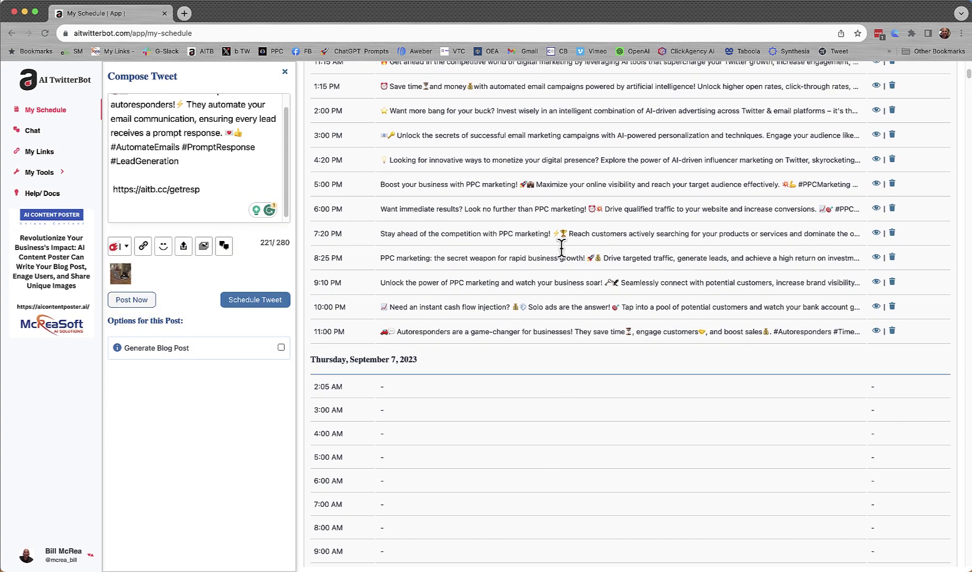
click(126, 299)
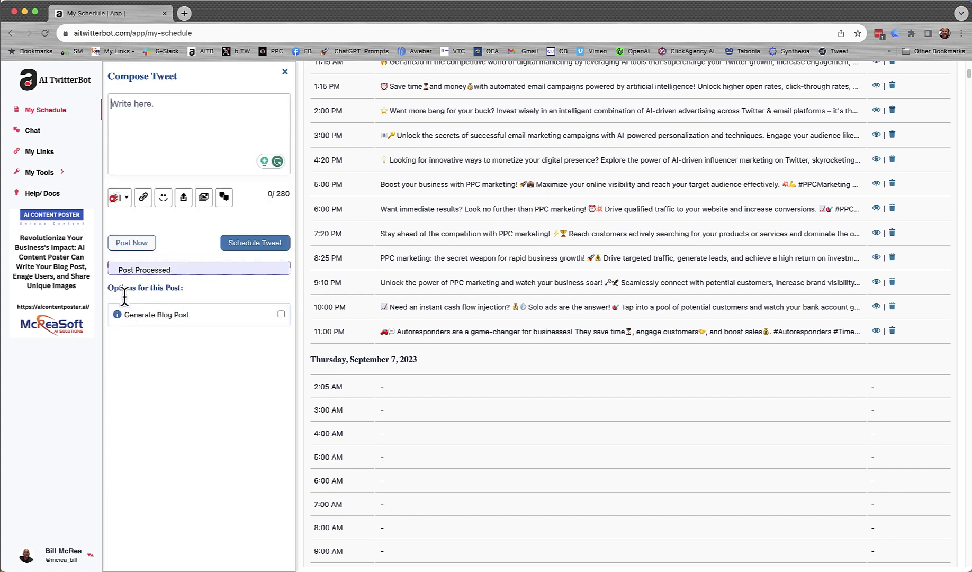
Open the X profile from the 'b TW' bookmark in a new tab and scroll to the newest tweet.
click(184, 13)
click(225, 51)
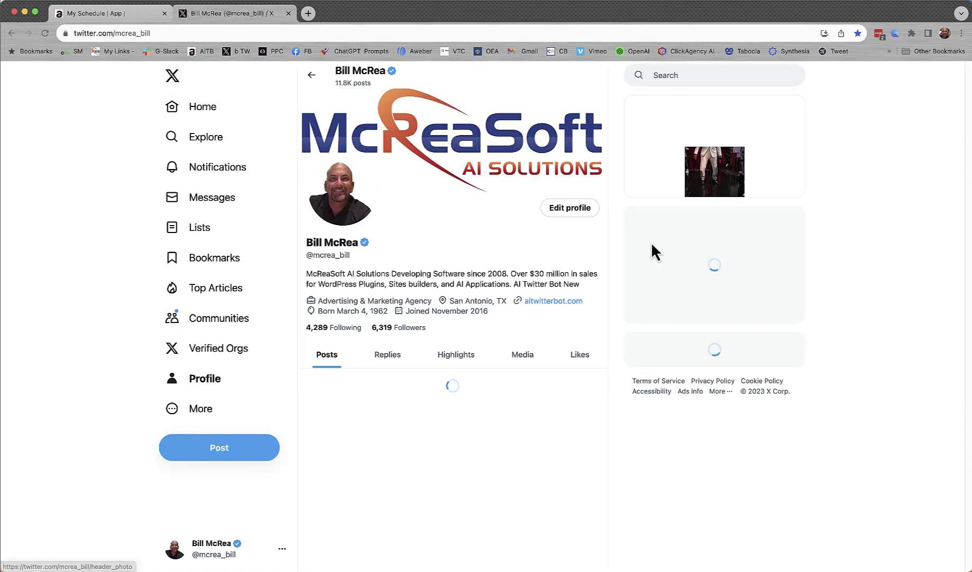
scroll(516, 260, down, 6)
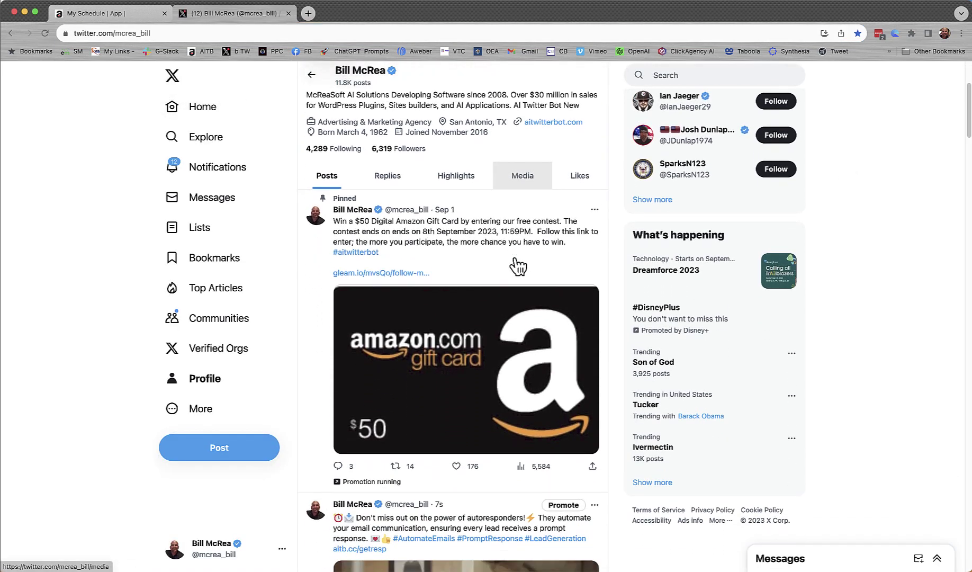
scroll(516, 265, down, 4)
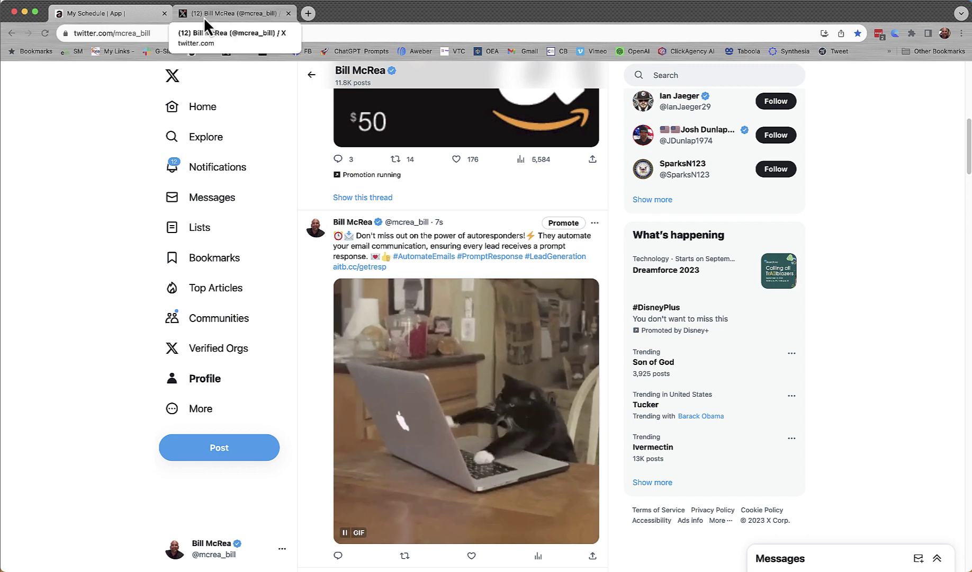
Switch back to the AI TwitterBot tab and go to the My Links page.
click(81, 17)
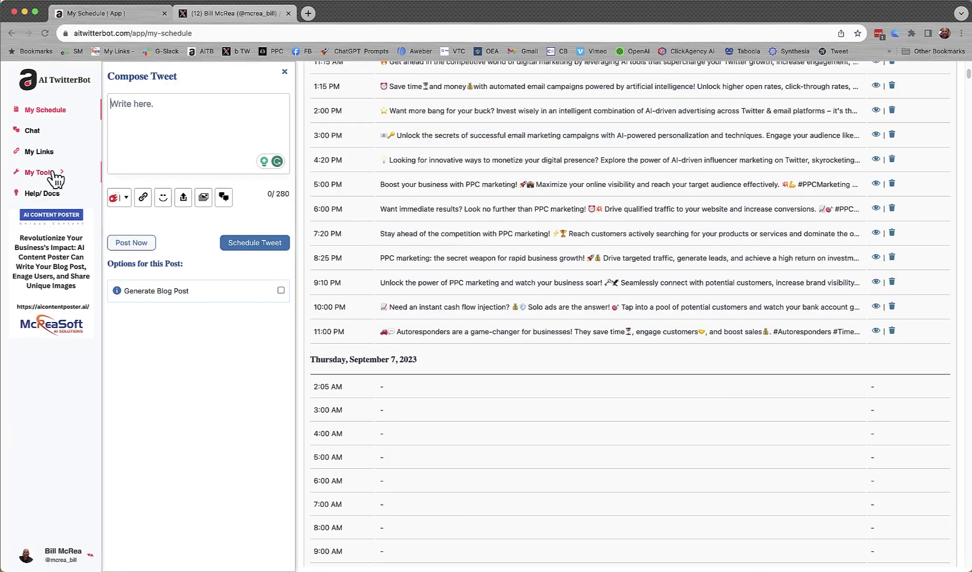
click(40, 152)
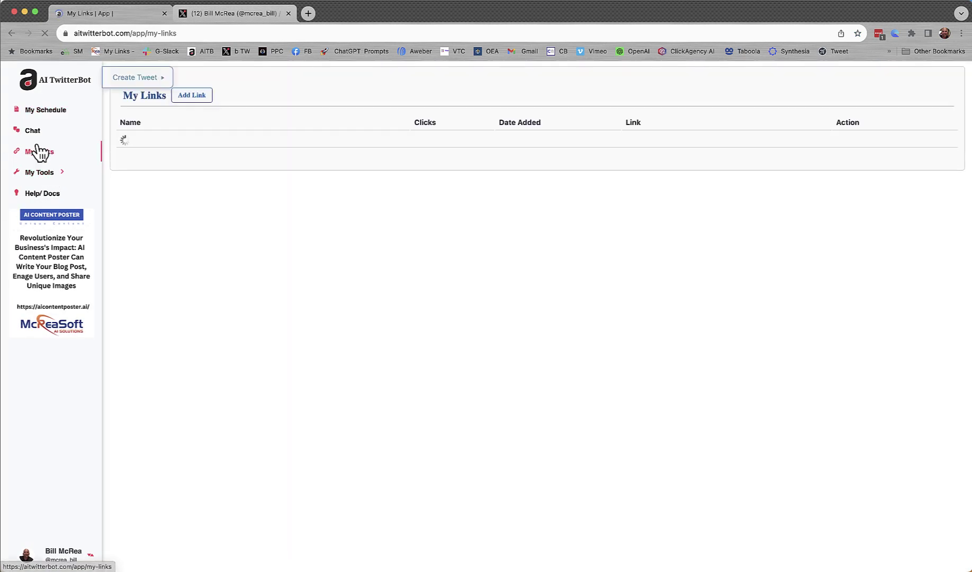